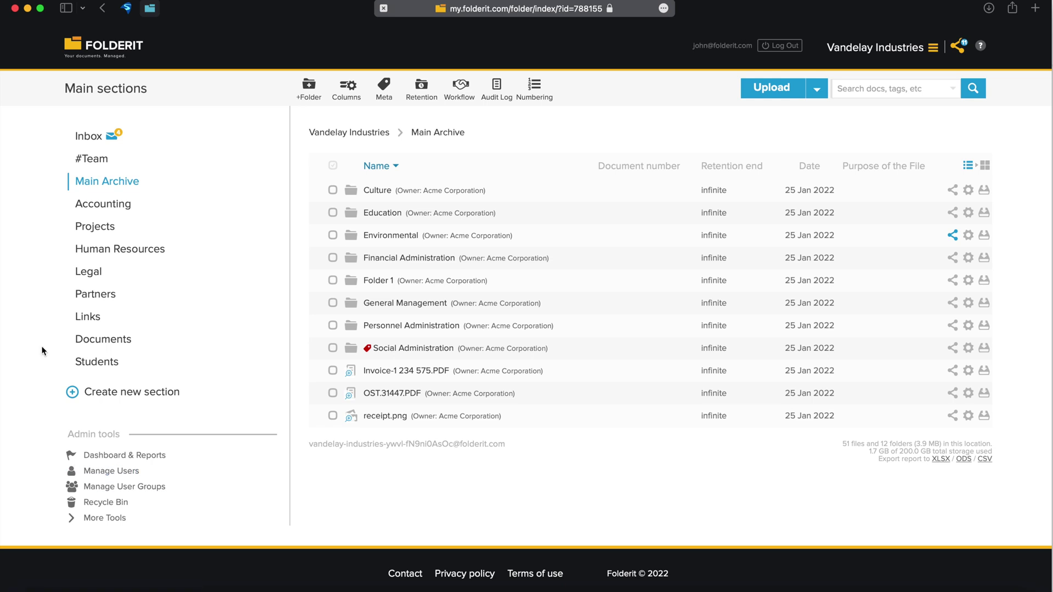
Open Dashboard & Reports and its duplicates report listing 245 duplicate files
left_click(114, 458)
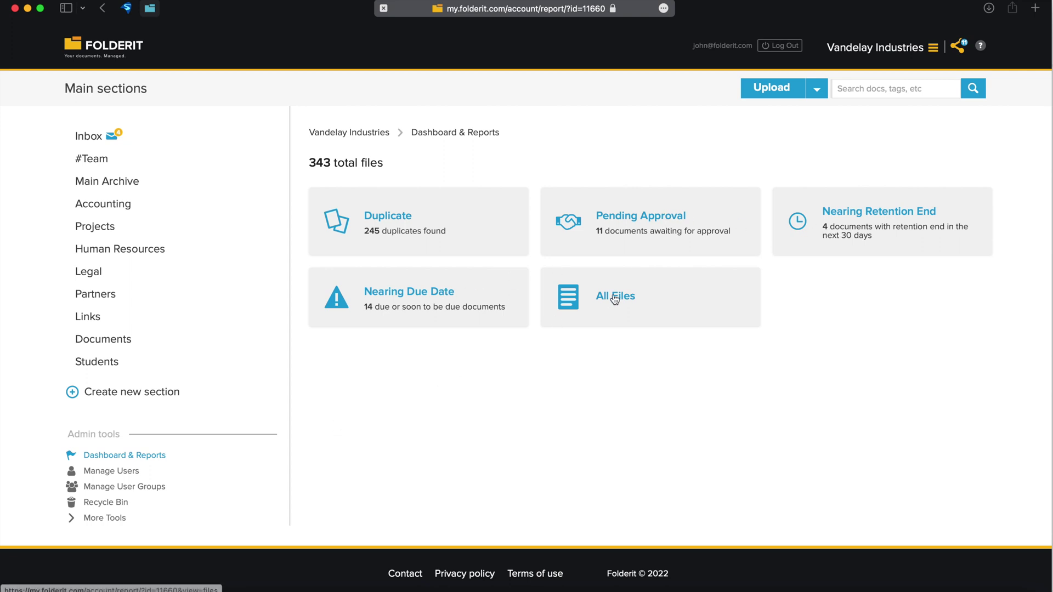
left_click(425, 222)
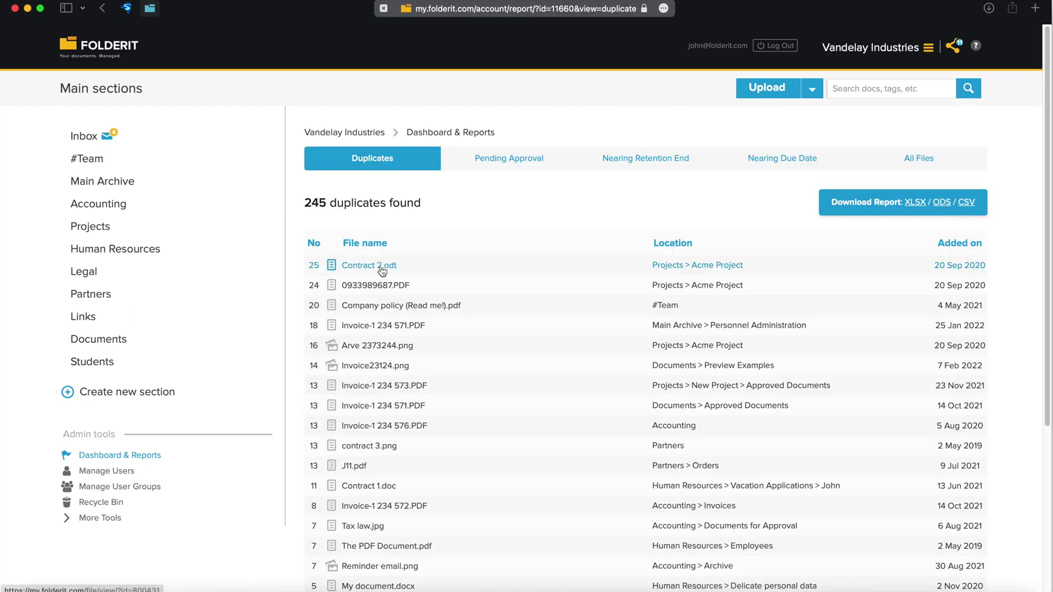
Expand the Contract 2.odt and 0933989687.PDF duplicates, then show the 11 pending-approval documents
left_click(369, 265)
scroll(382, 272, "down", 5)
scroll(380, 329, "down", 5)
scroll(380, 363, "down", 2)
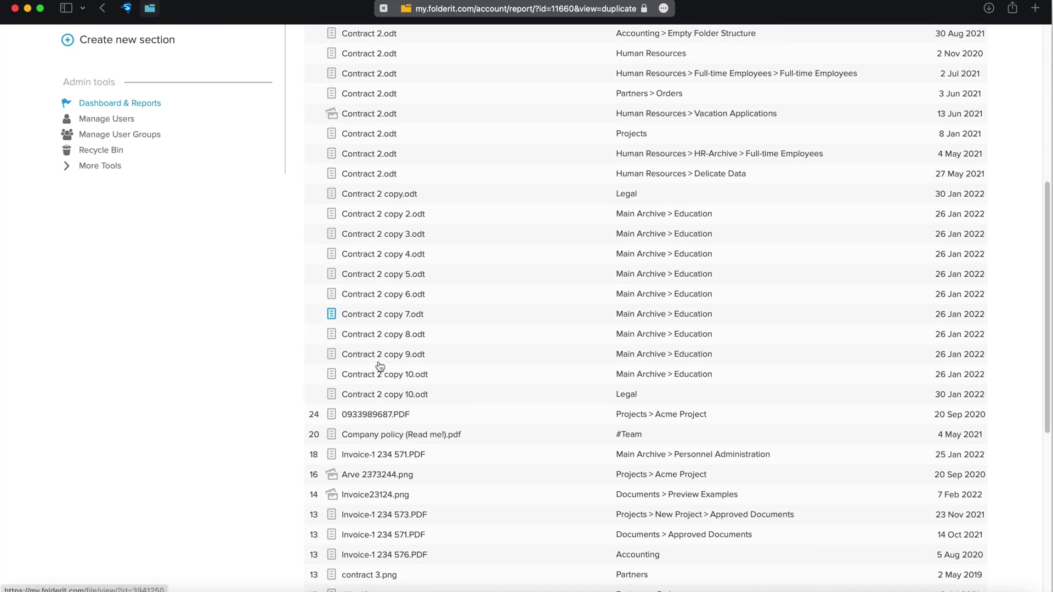
left_click(376, 414)
scroll(378, 410, "down", 5)
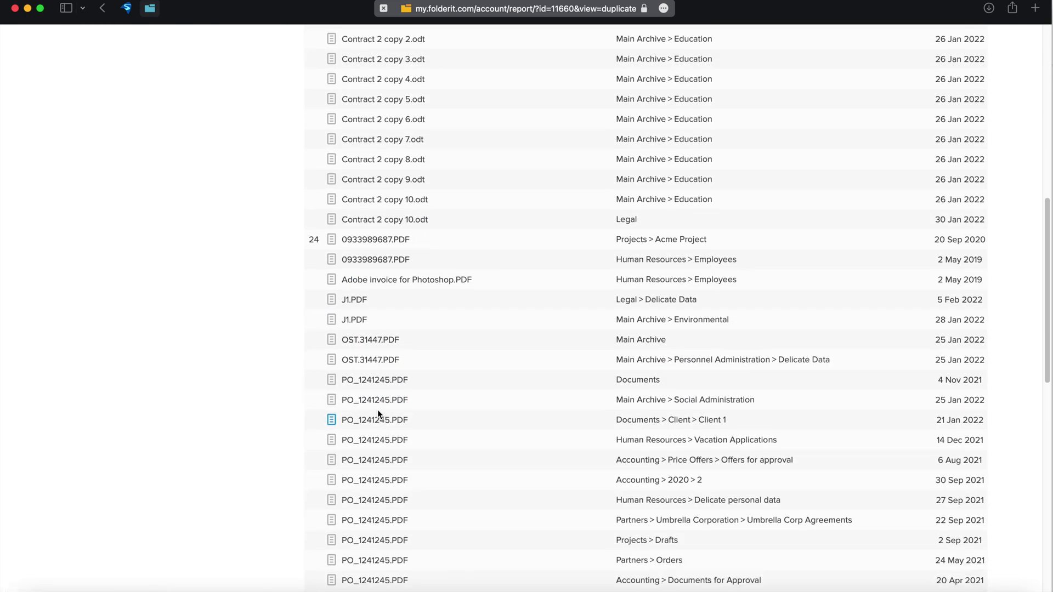
scroll(378, 410, "down", 2)
scroll(382, 409, "up", 15)
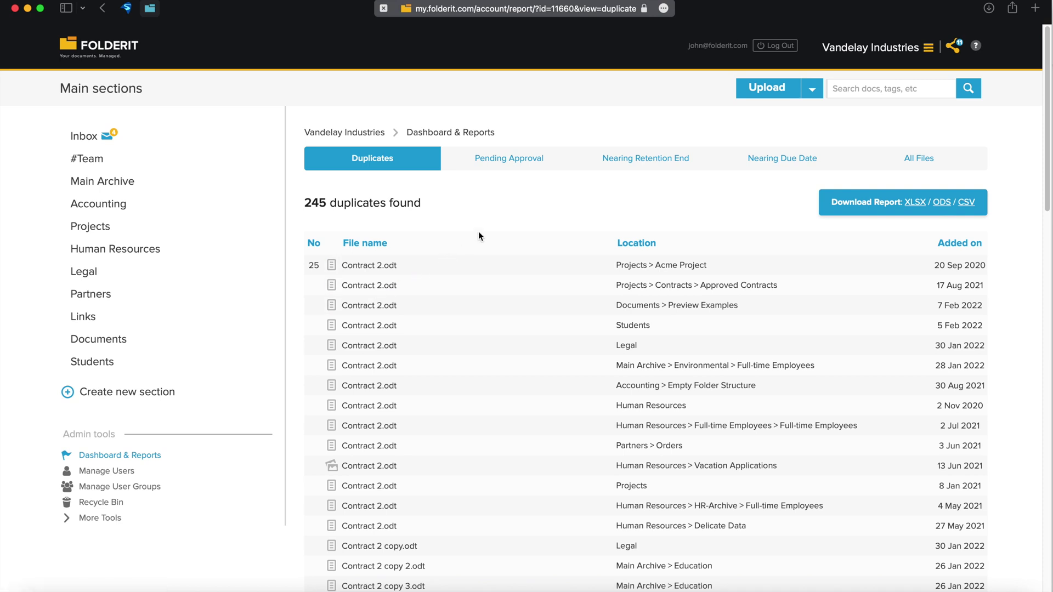
scroll(570, 220, "down", 5)
scroll(570, 221, "down", 3)
scroll(570, 230, "down", 2)
scroll(572, 238, "down", 2)
scroll(572, 238, "down", 3)
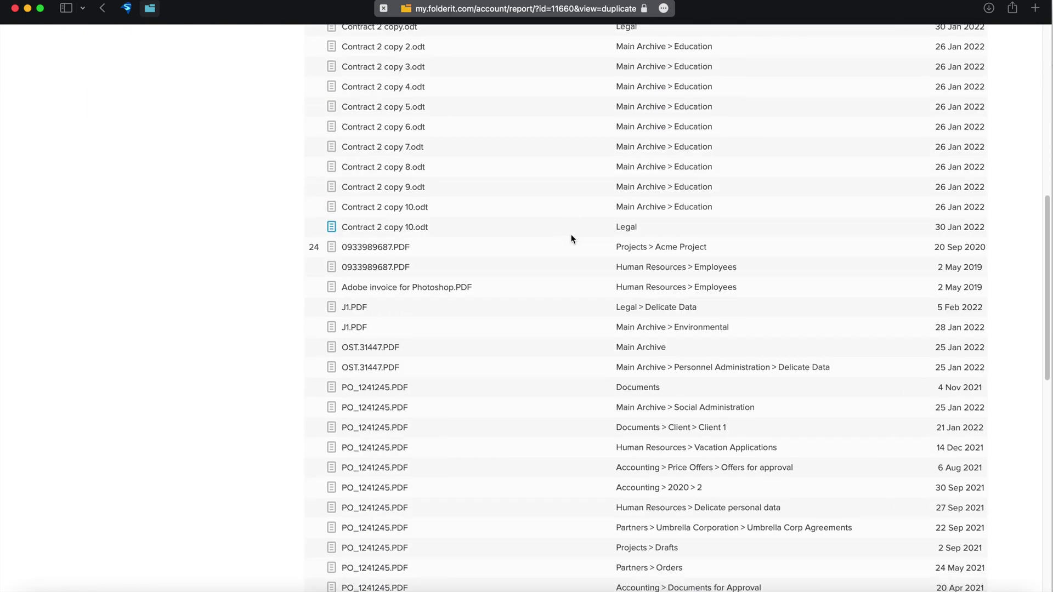
scroll(571, 238, "down", 1)
scroll(571, 235, "up", 10)
scroll(571, 235, "up", 3)
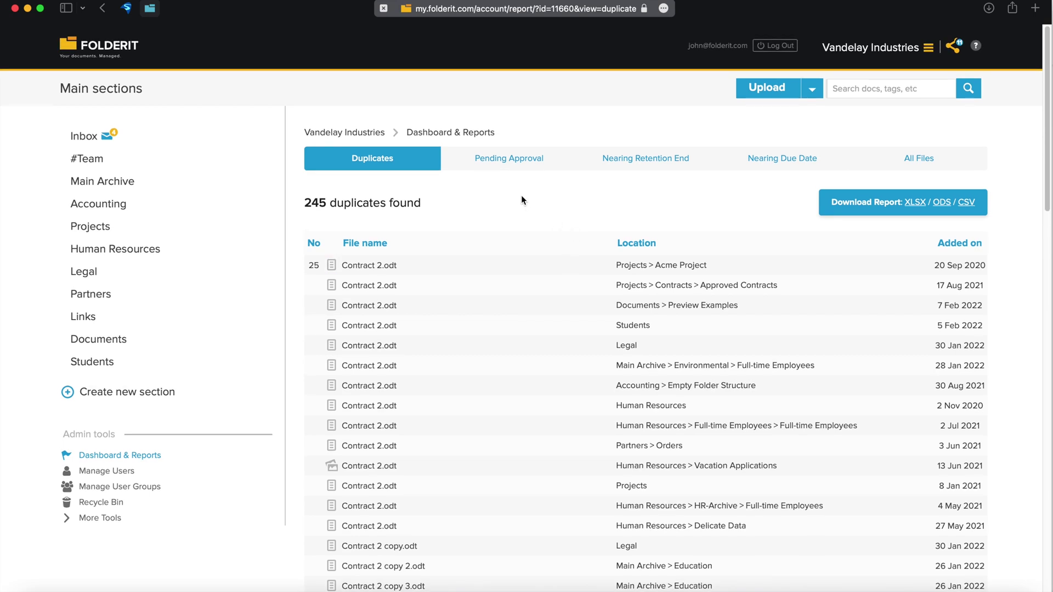
left_click(518, 169)
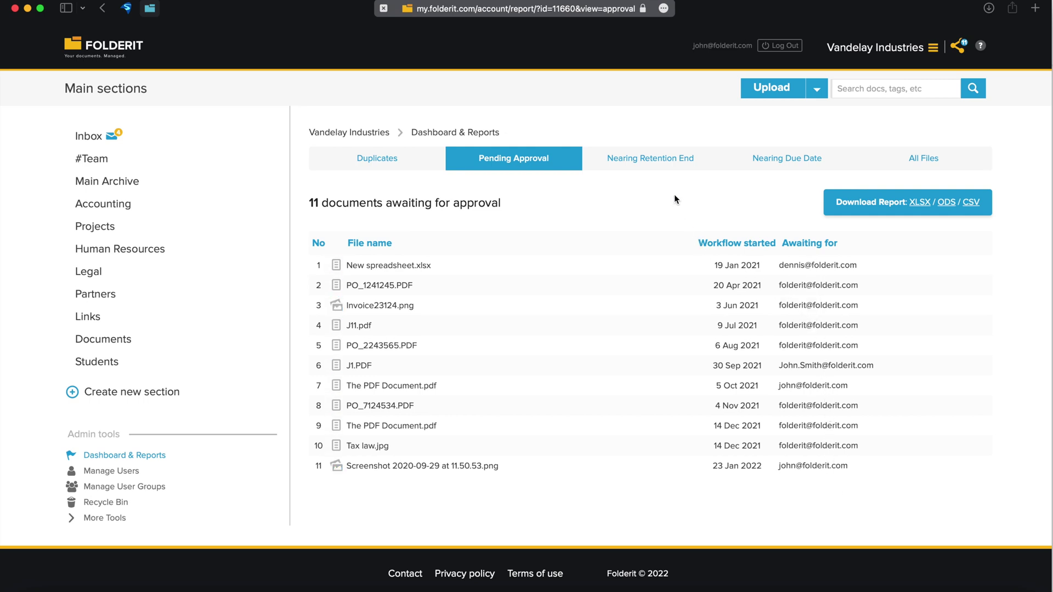
left_click(675, 159)
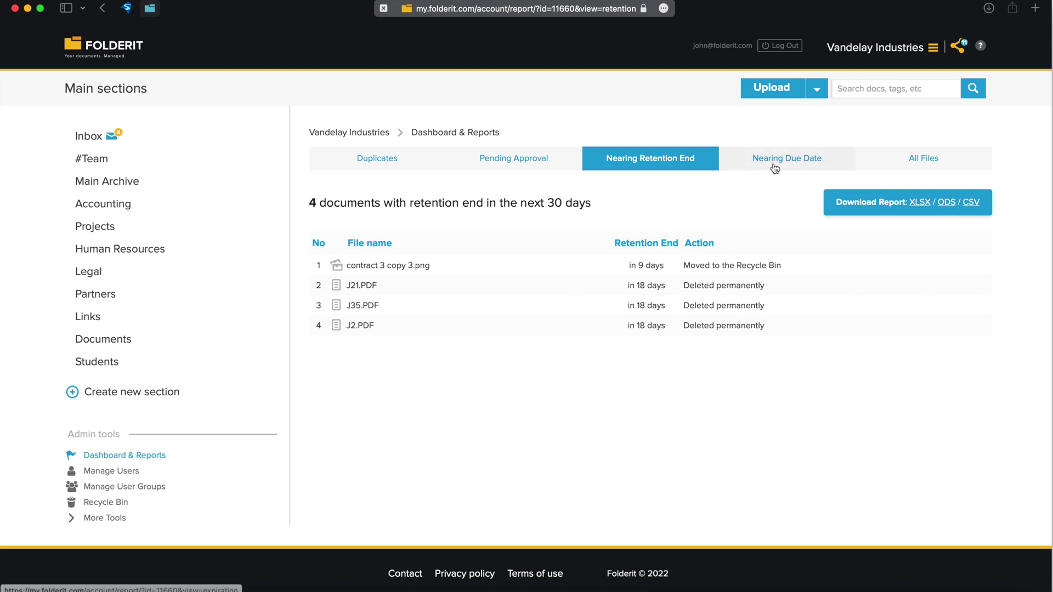
Switch to the Nearing Due Date report of 14 overdue or soon-due documents
left_click(773, 164)
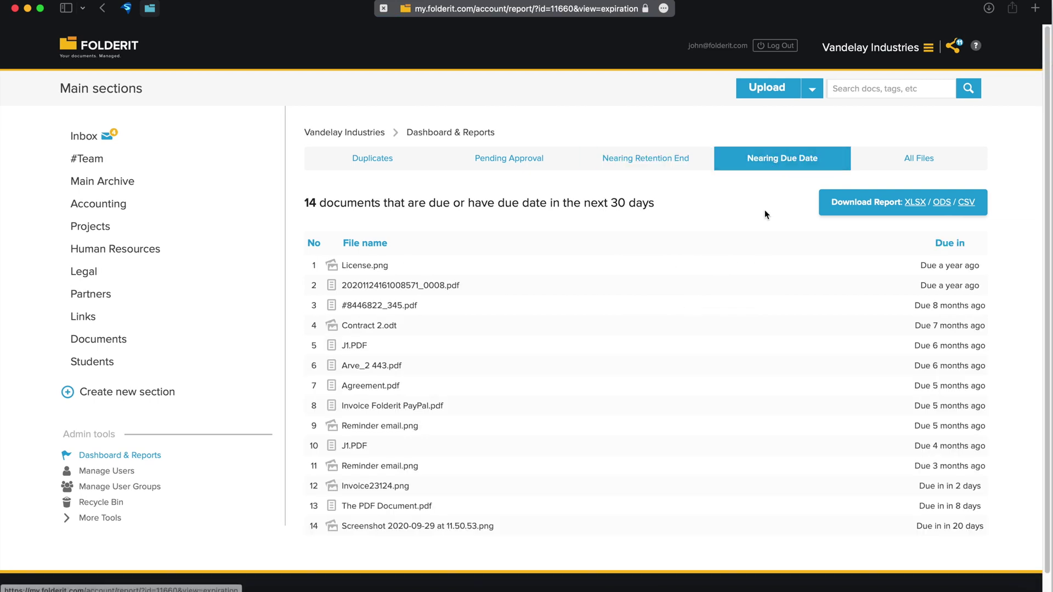
scroll(757, 273, "down", 1)
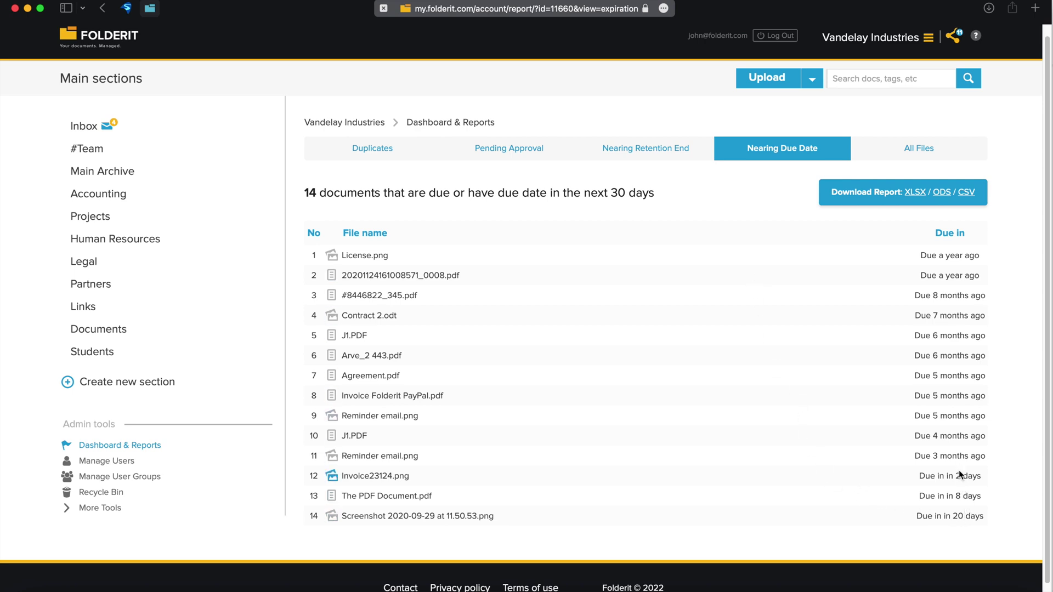
scroll(904, 461, "up", 1)
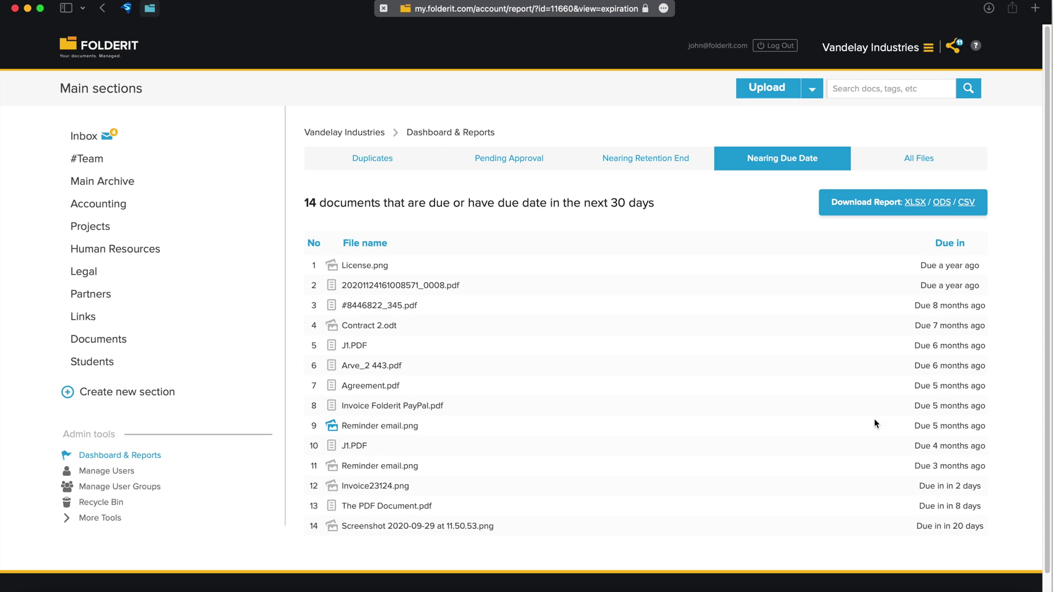
Switch to the All Files report listing 343 files with locations and added dates
left_click(894, 157)
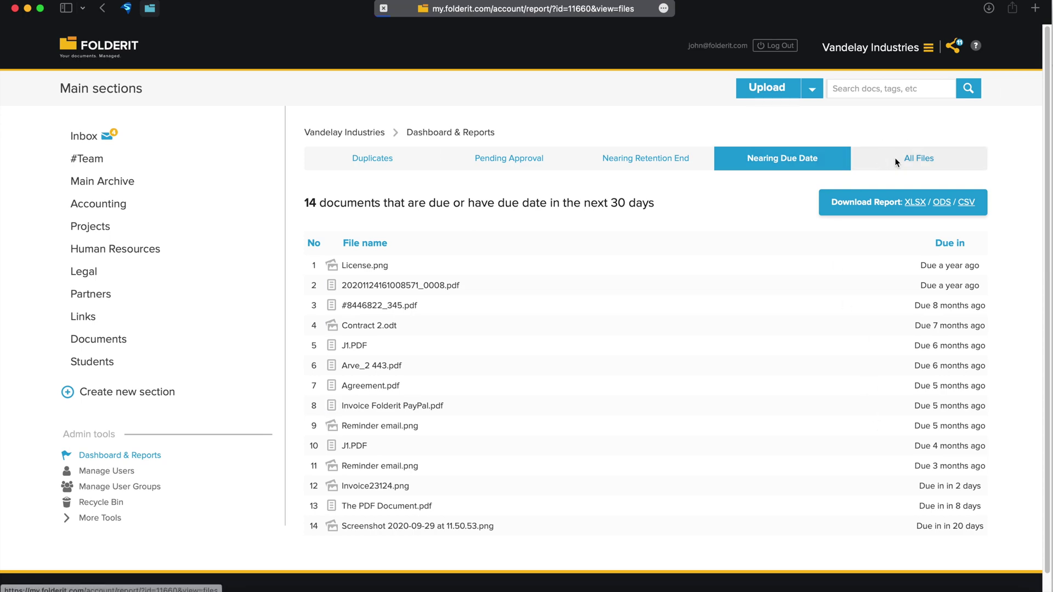
scroll(724, 229, "down", 3)
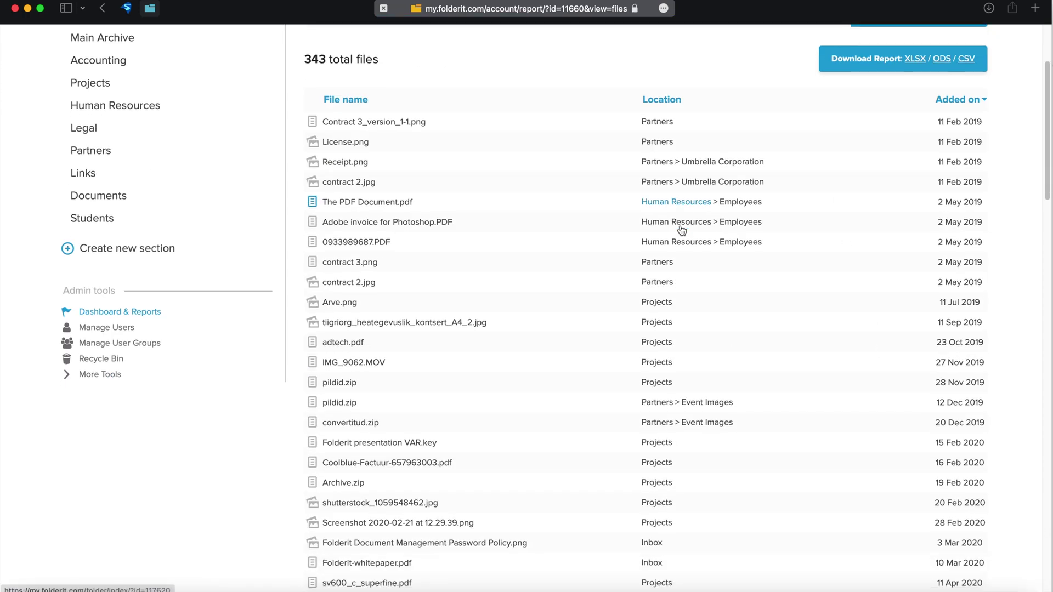
scroll(683, 226, "down", 2)
scroll(685, 232, "up", 3)
scroll(684, 231, "up", 2)
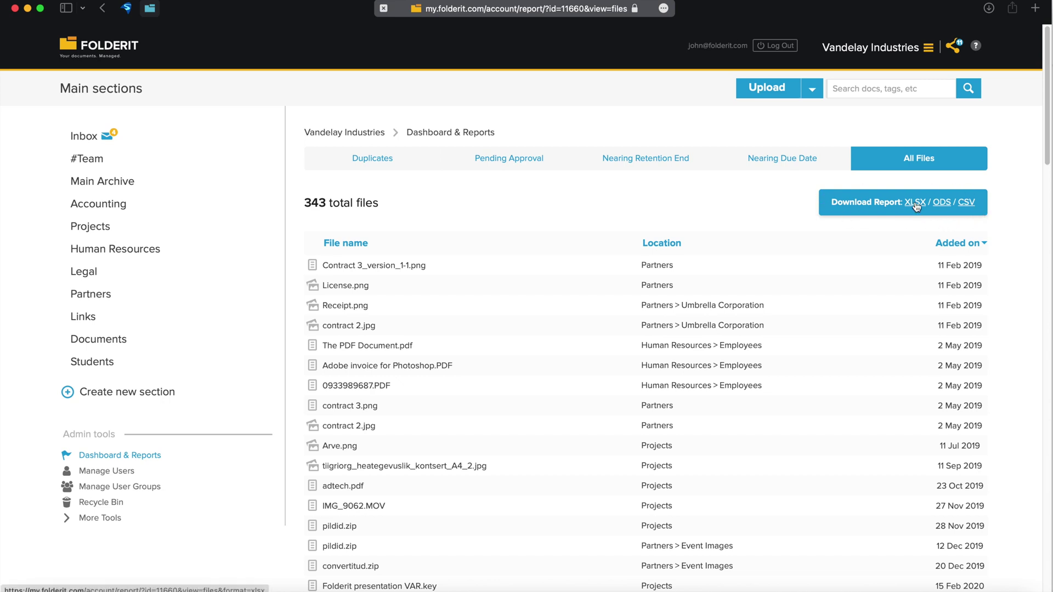
Download the All Files report as XLSX and expand More Tools in the sidebar
left_click(966, 203)
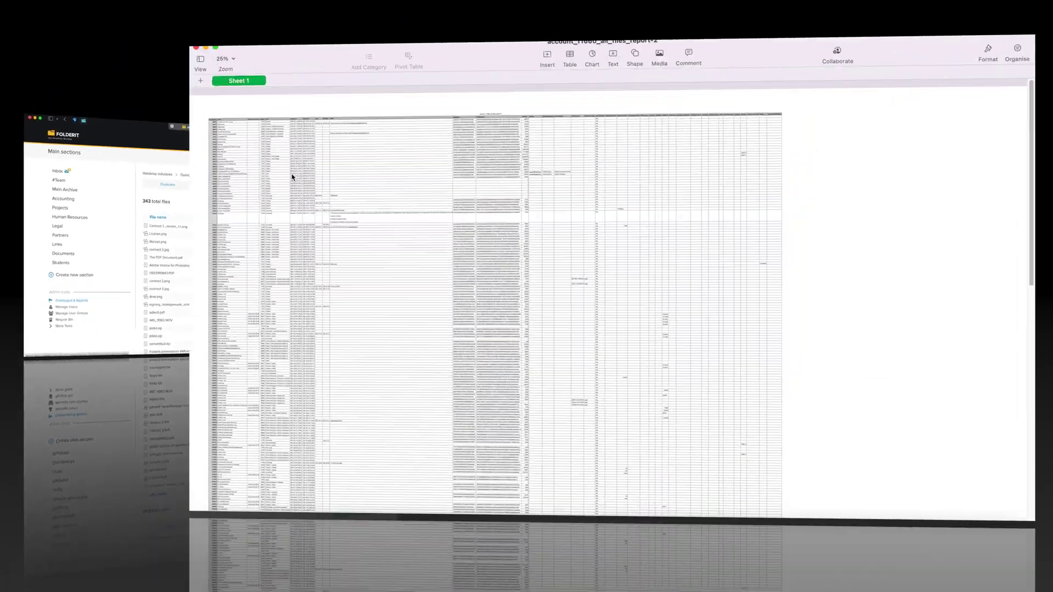
scroll(106, 87, "up", 5)
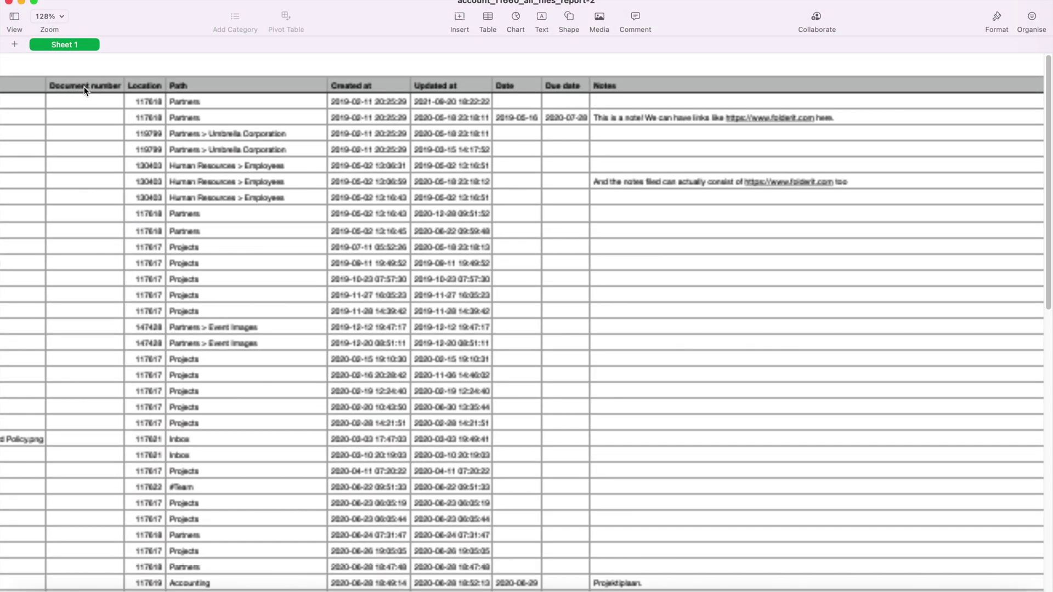
scroll(89, 98, "right", 10)
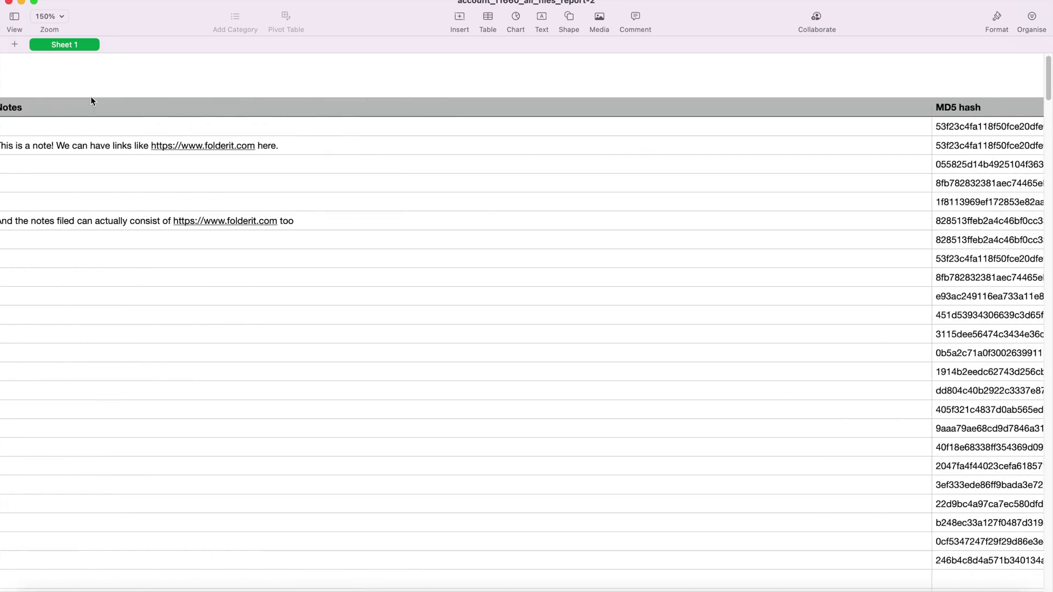
scroll(90, 97, "right", 5)
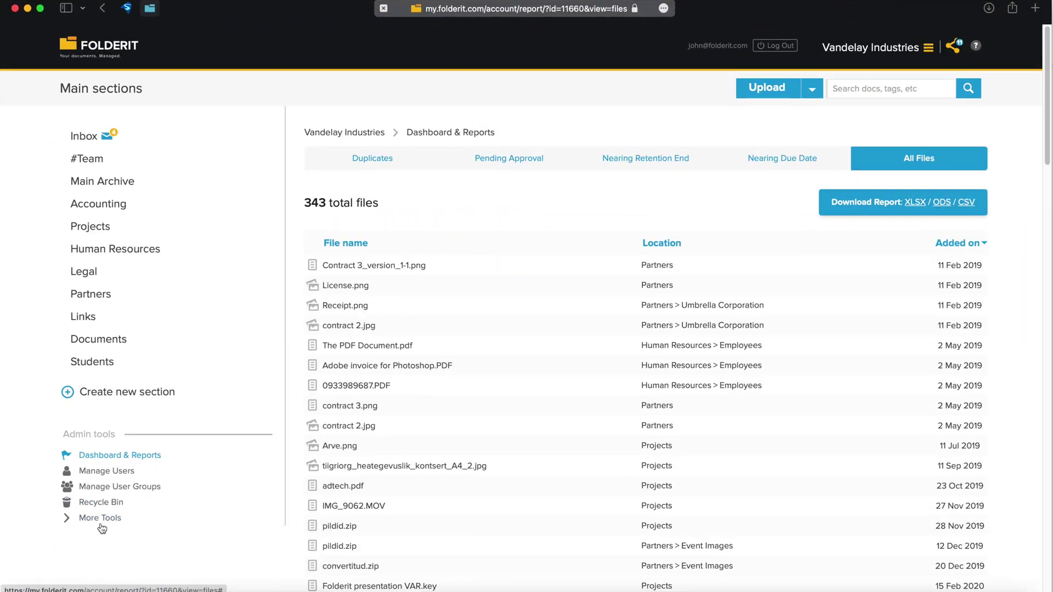
left_click(100, 517)
scroll(101, 528, "down", 2)
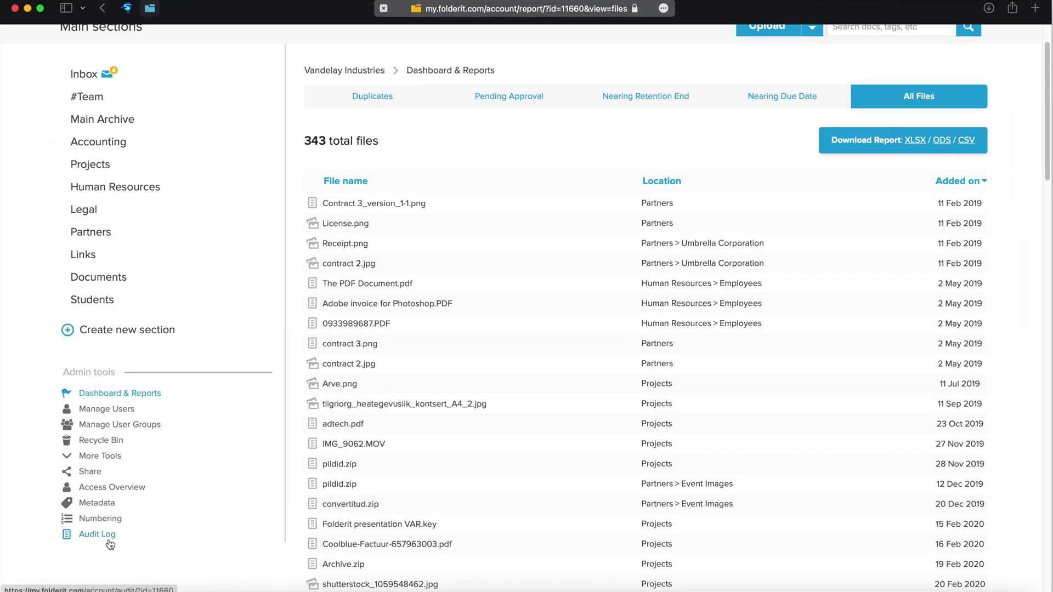
Open the global audit log and check the Action filter choices without changing them
left_click(108, 536)
left_click(592, 295)
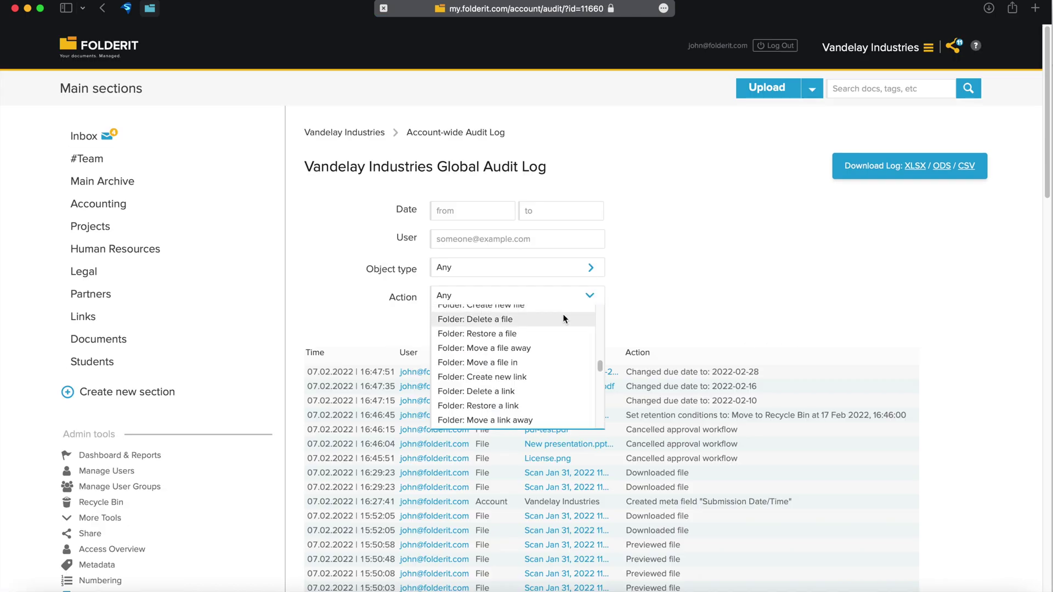
scroll(563, 313, "down", 5)
scroll(563, 315, "up", 5)
scroll(563, 315, "up", 5)
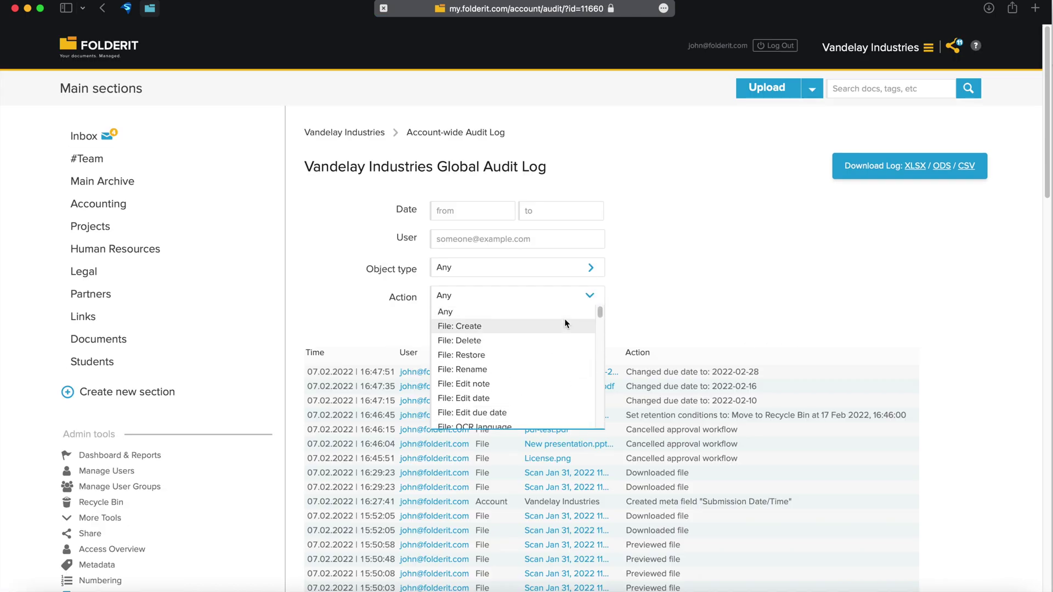
left_click(680, 279)
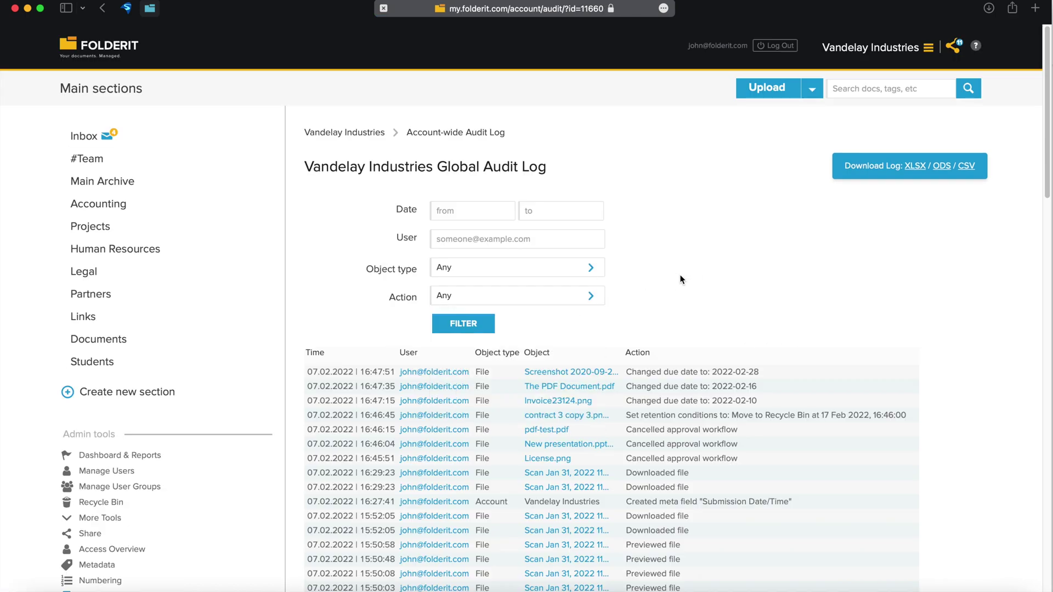